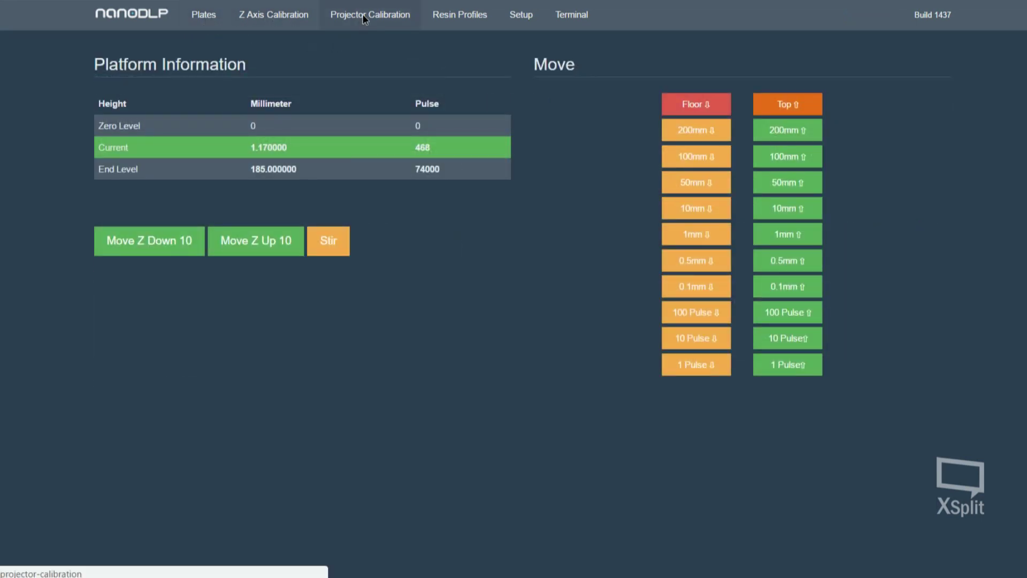
- Browse the Projector Calibration page and the list of resin profiles
click(364, 20)
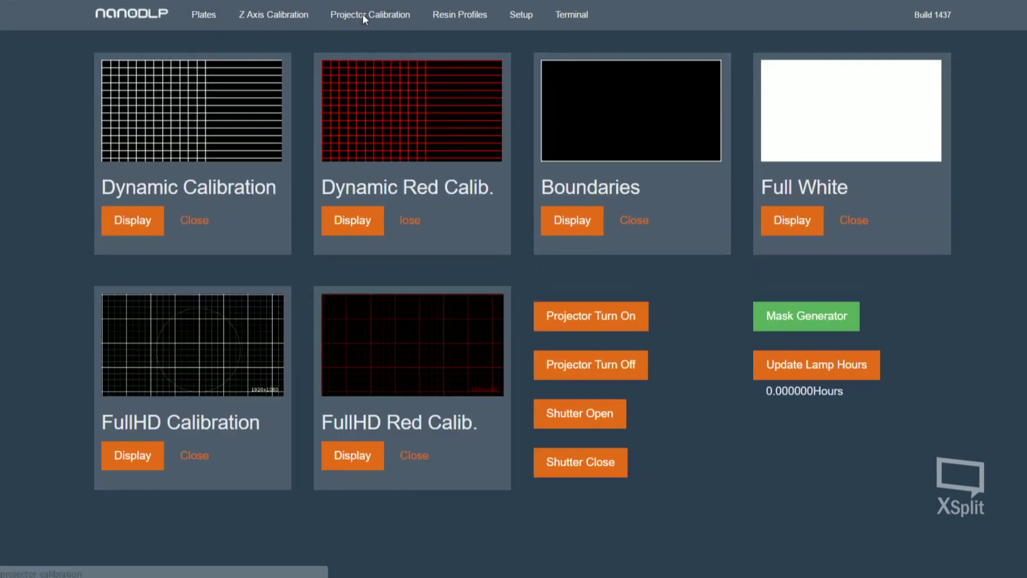
click(473, 19)
scroll(515, 142, down, 10)
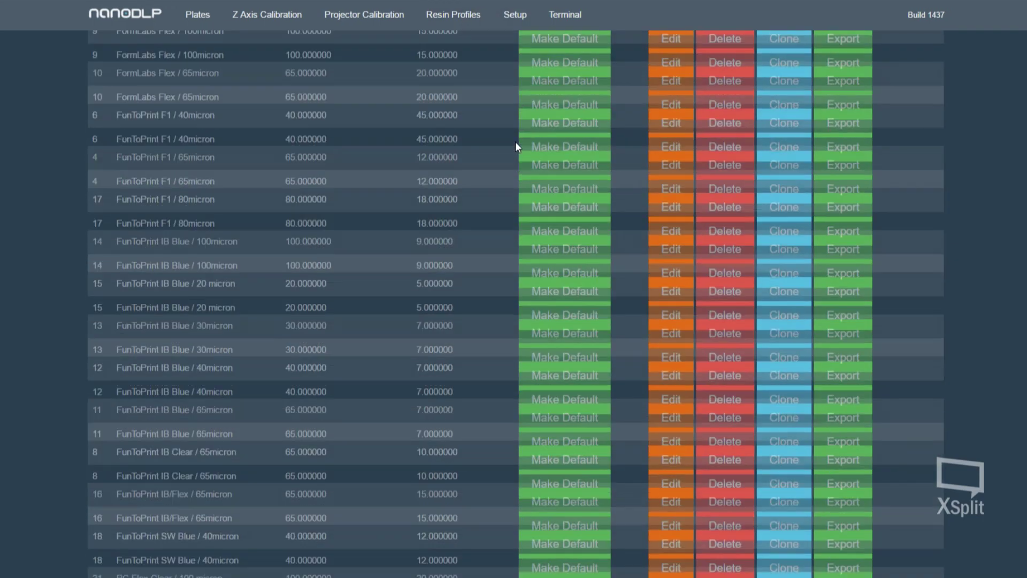
scroll(515, 141, up, 10)
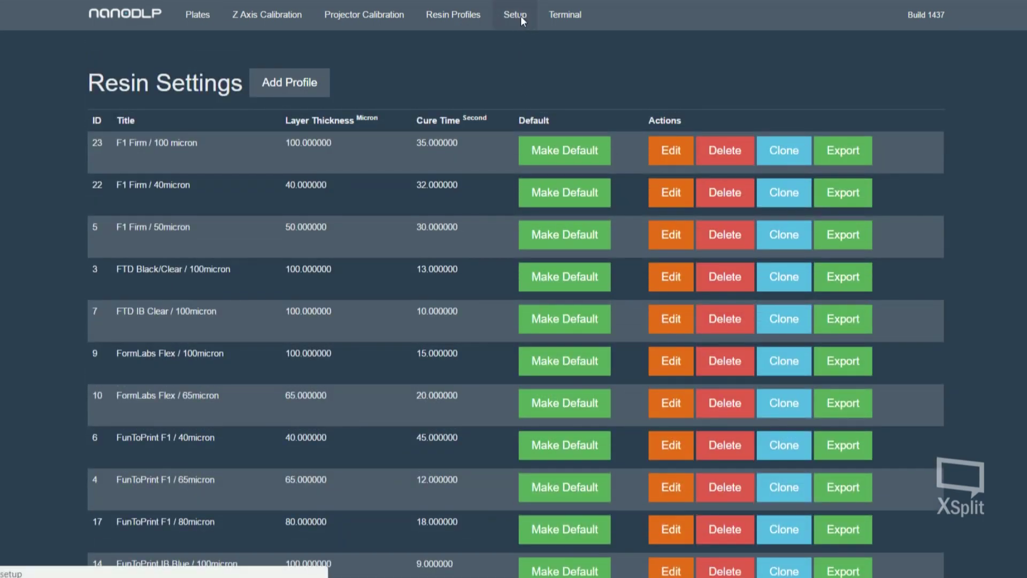
- Look over the Setup and Terminal pages, then return to the nanoDLP dashboard
click(516, 16)
click(567, 14)
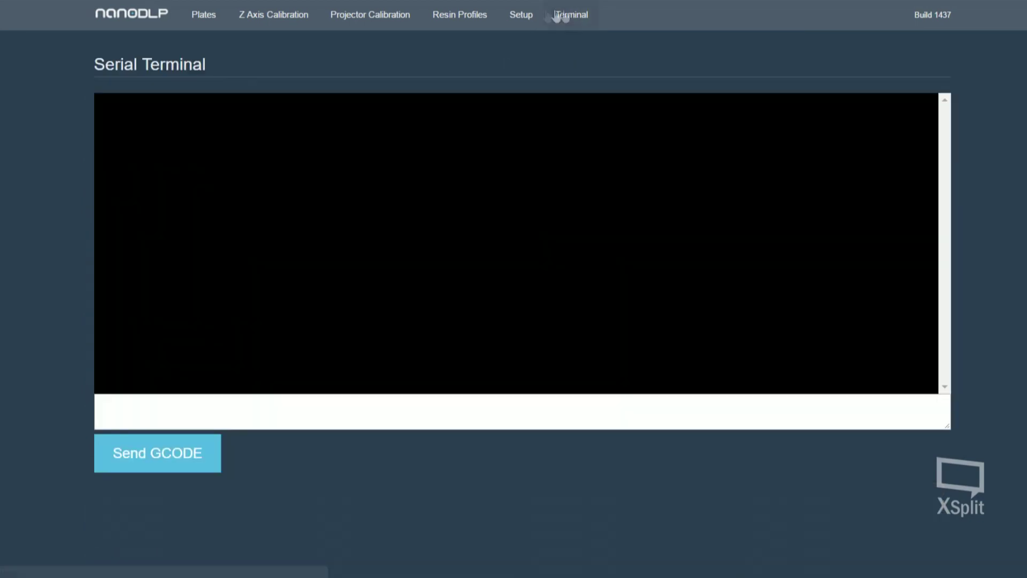
click(513, 14)
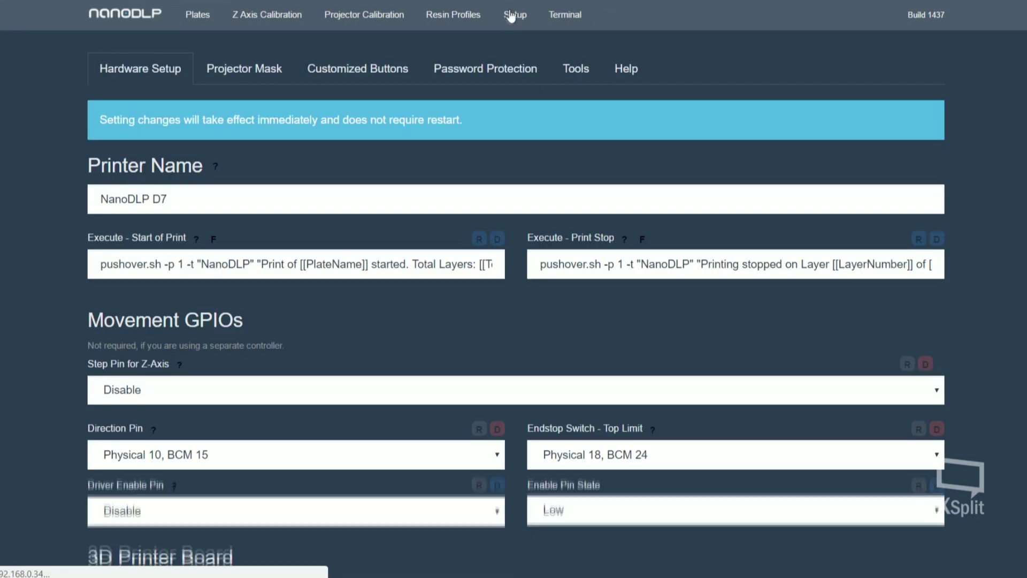
scroll(312, 117, down, 3)
scroll(312, 117, up, 3)
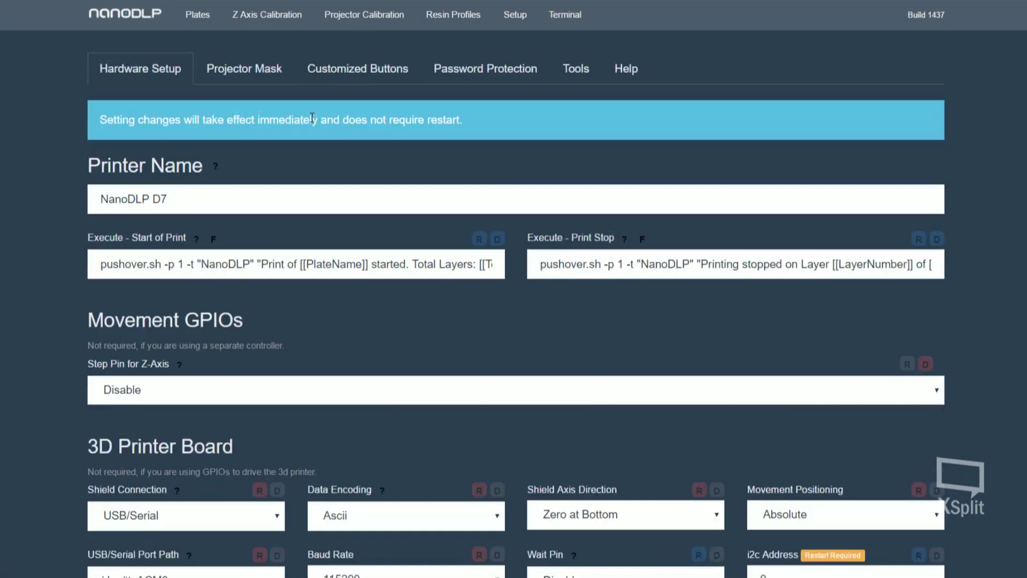
click(126, 14)
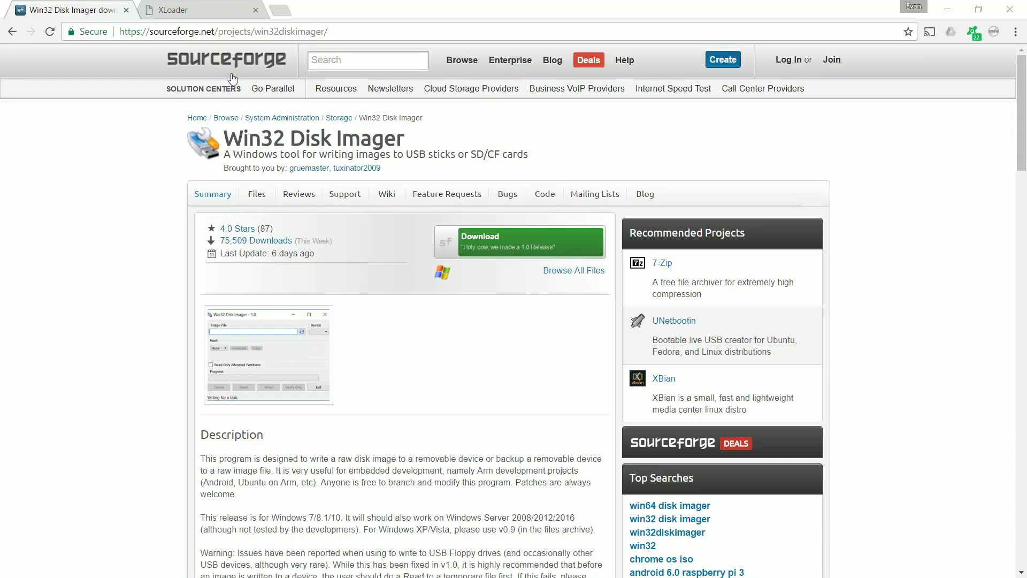
- Highlight the SourceForge page address, then switch to the XLoader download tab and mark its address
drag(137, 31, 327, 31)
click(332, 31)
scroll(323, 282, down, 4)
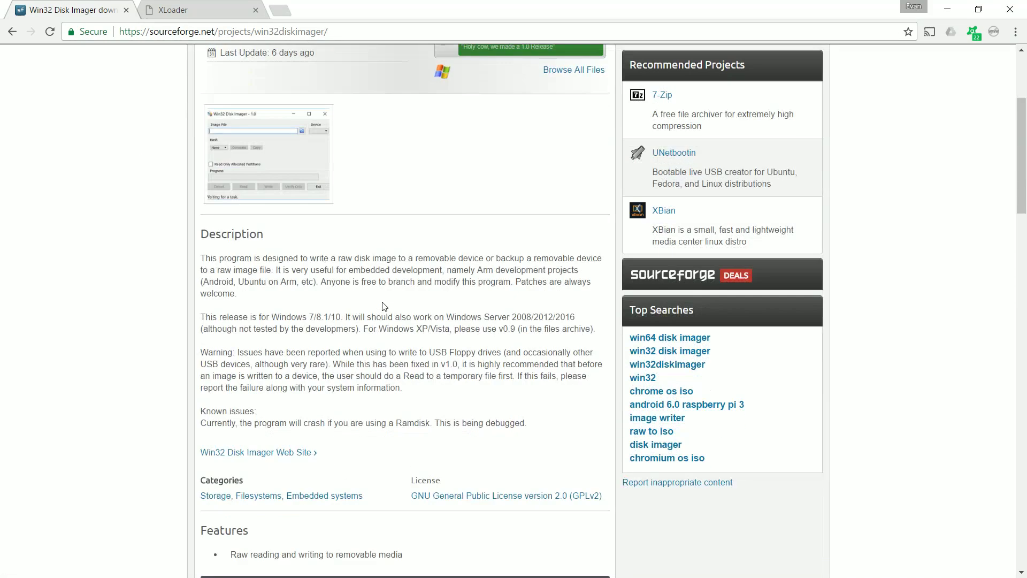
scroll(324, 283, up, 4)
click(216, 5)
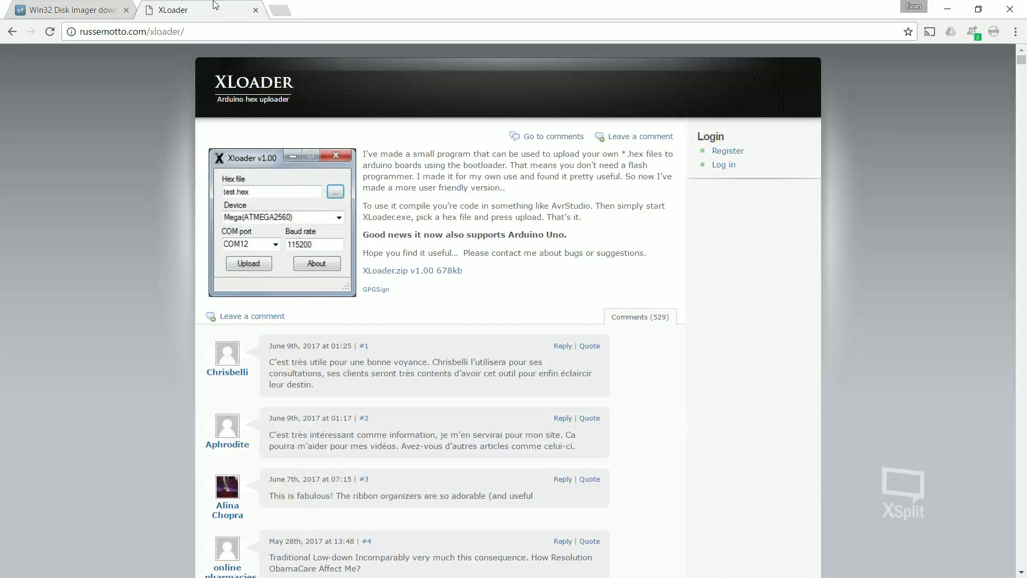
mouse_move(186, 32)
mouse_down()
mouse_move(80, 32)
mouse_move(190, 35)
mouse_up()
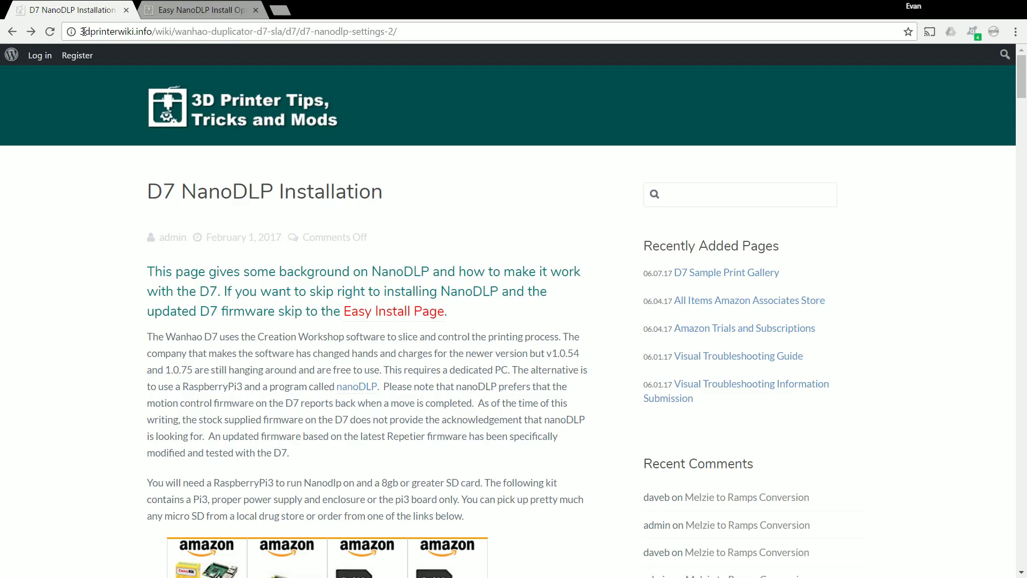
drag(84, 32, 328, 31)
key(End)
scroll(125, 178, down, 3)
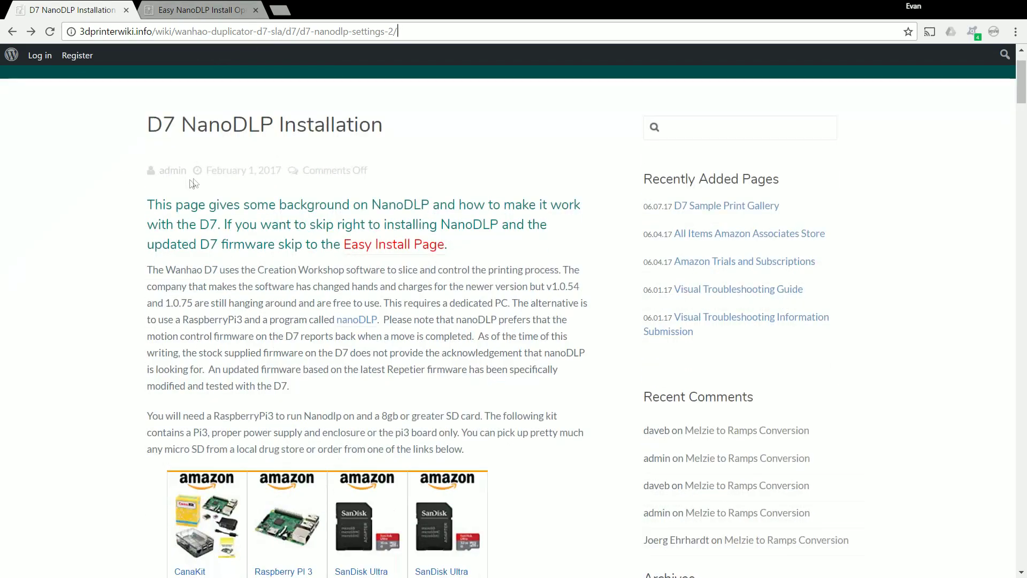
scroll(234, 269, down, 15)
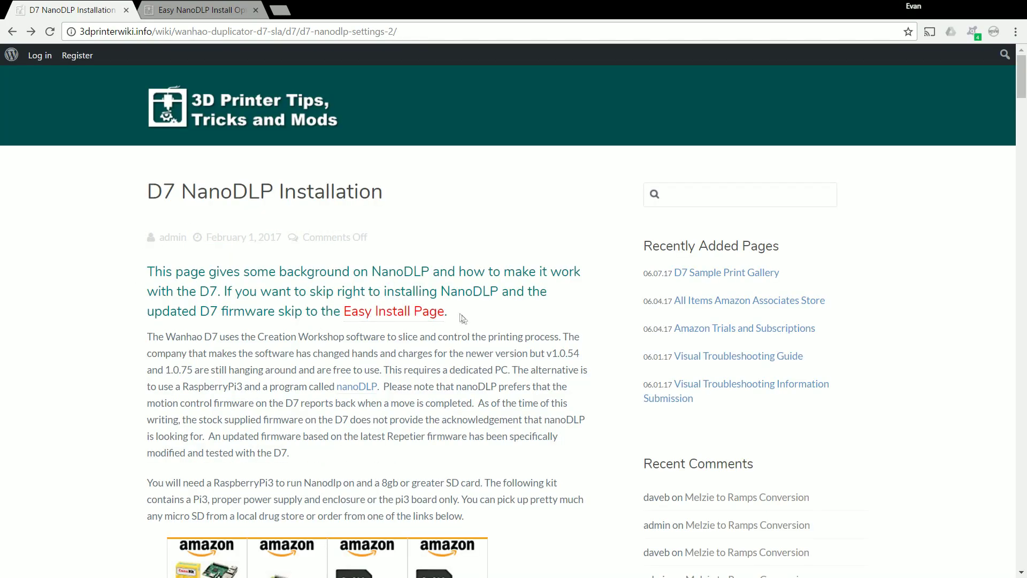
mouse_move(462, 318)
mouse_down()
mouse_move(342, 312)
mouse_move(471, 314)
mouse_up()
click(210, 8)
- Scroll to the install steps and download the pre-configured Raspberry Pi image nanodlp_d7_0517.zip
scroll(476, 245, down, 5)
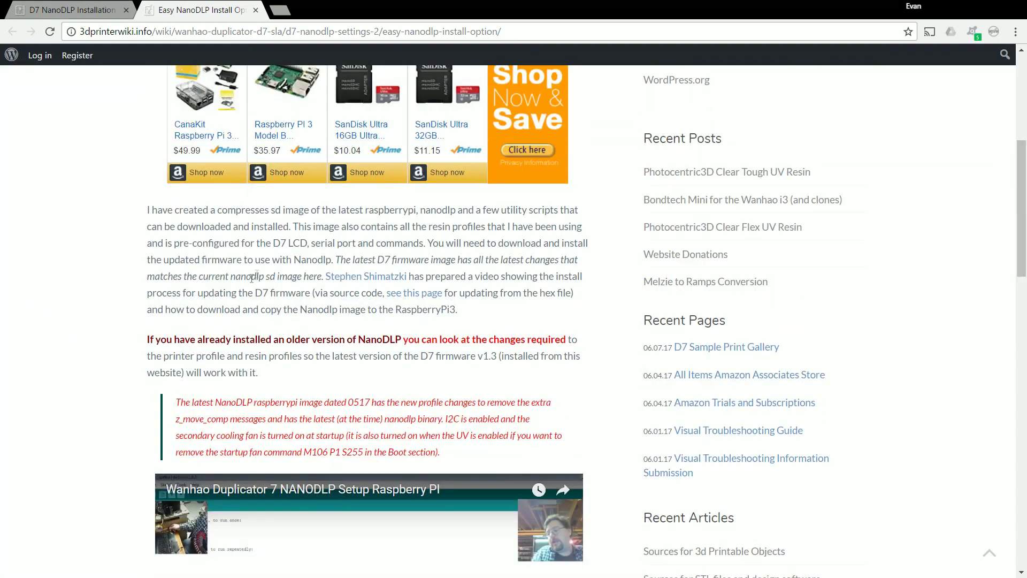
scroll(410, 266, down, 8)
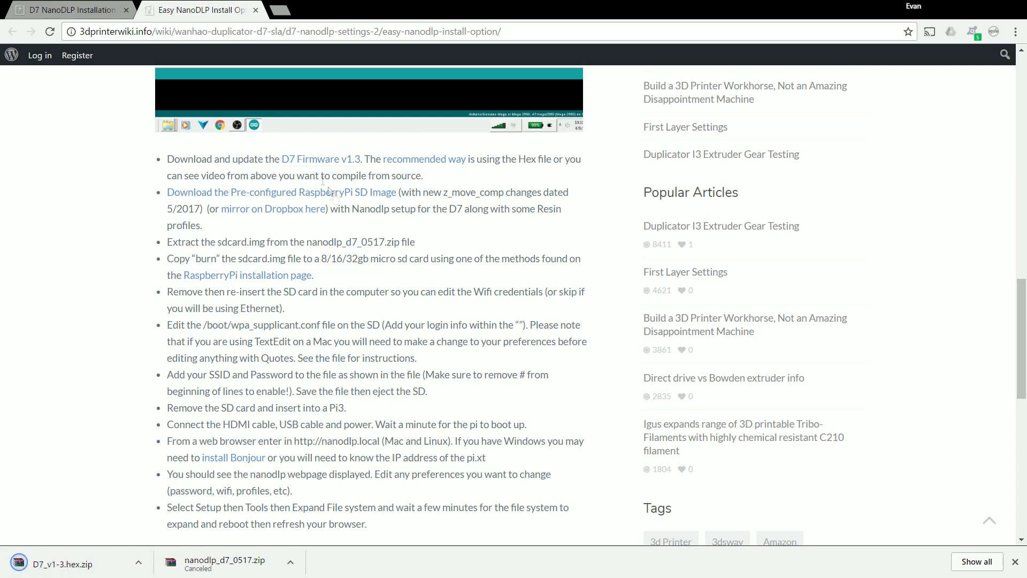
scroll(412, 299, up, 1)
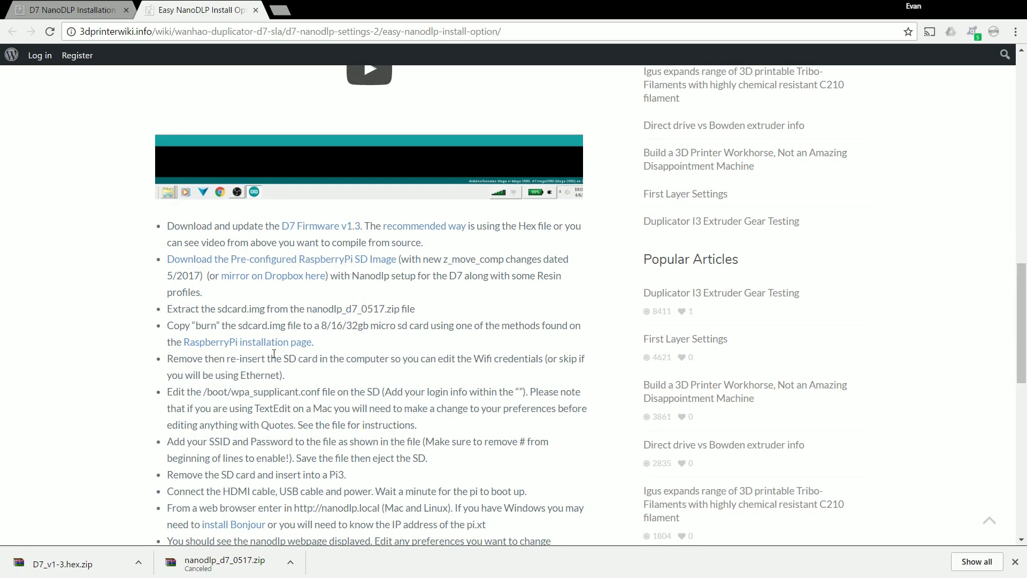
scroll(342, 307, down, 2)
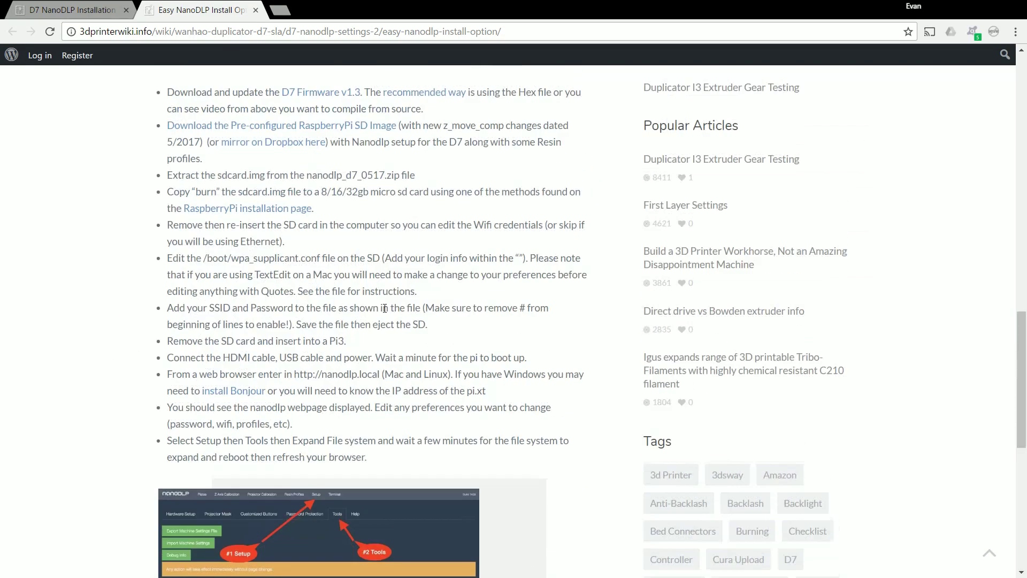
click(314, 130)
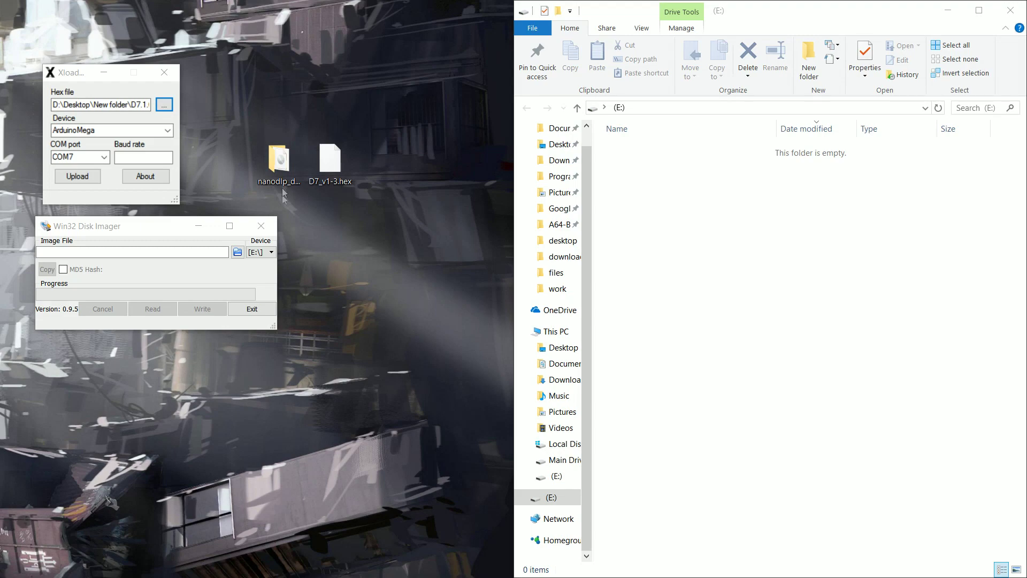
- Drag sdcard.img from the nanodlp_d7_0517 folder into Win32 Disk Imager, keeping device E: as target
double_click(278, 163)
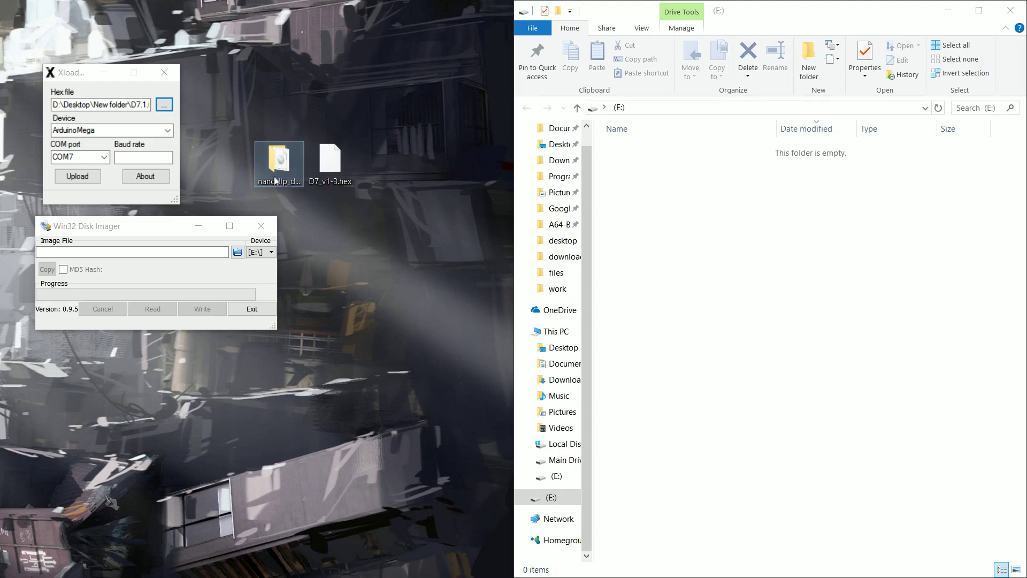
click(256, 239)
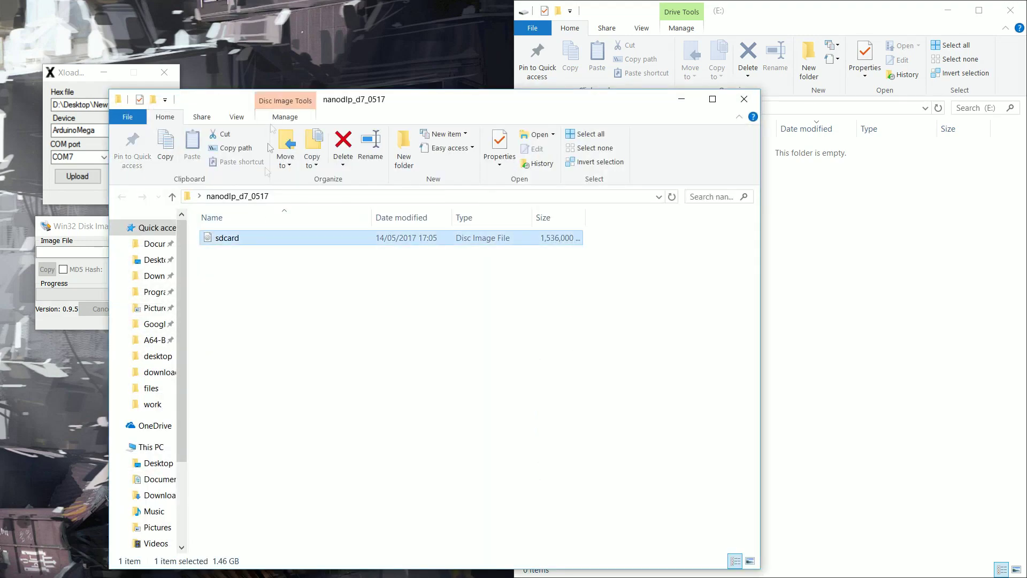
drag(333, 103, 537, 51)
drag(429, 186, 133, 252)
click(189, 270)
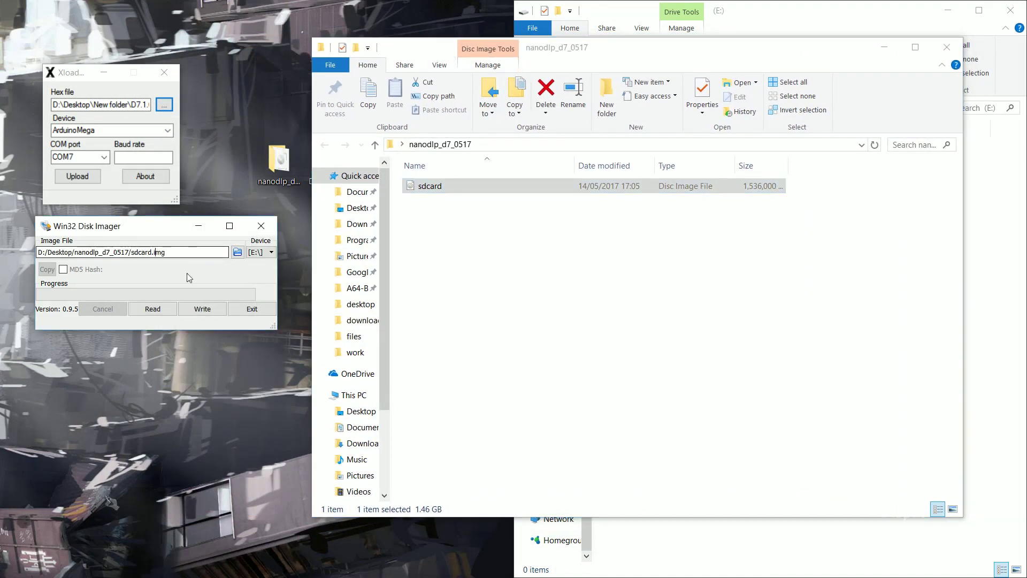
click(262, 252)
click(262, 262)
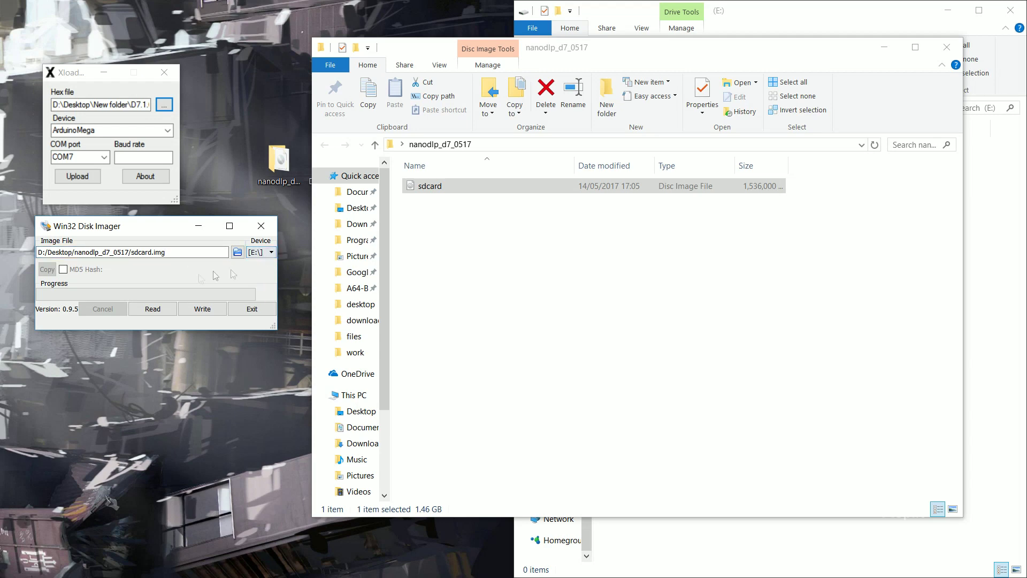
click(884, 48)
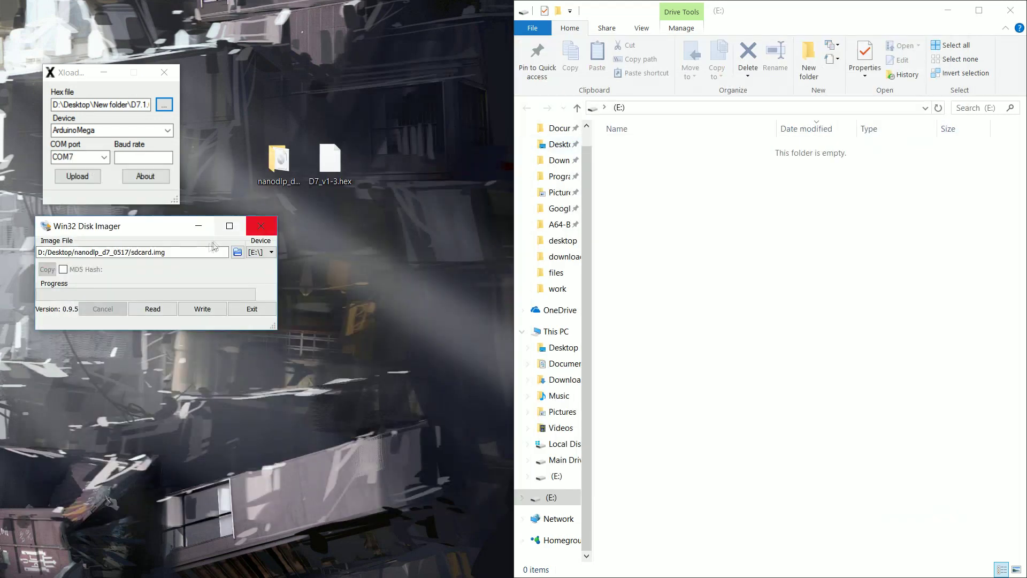
- Write sdcard.img to drive E:, confirm the overwrite, acknowledge Write Successful and close the imager
click(197, 311)
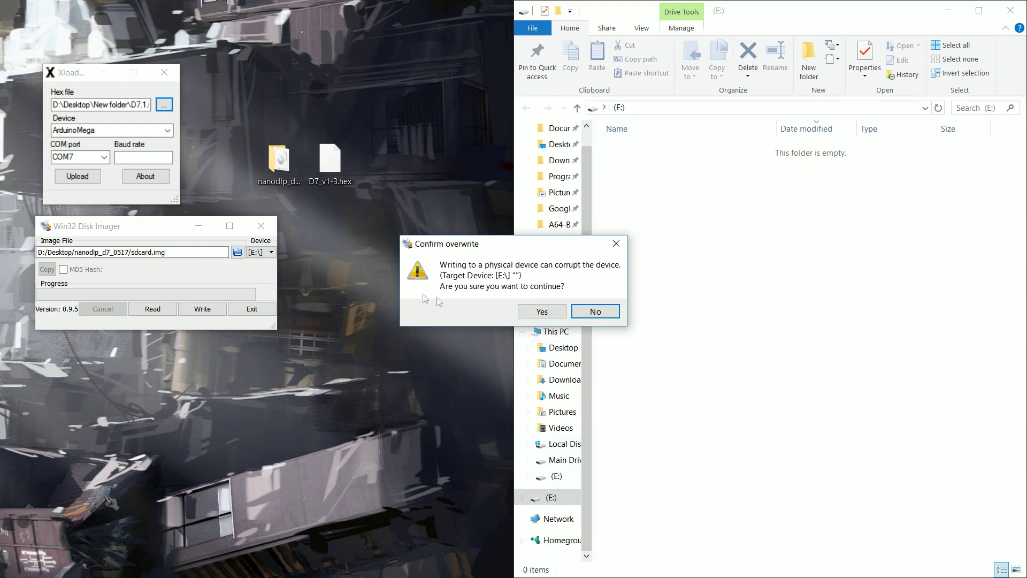
click(542, 312)
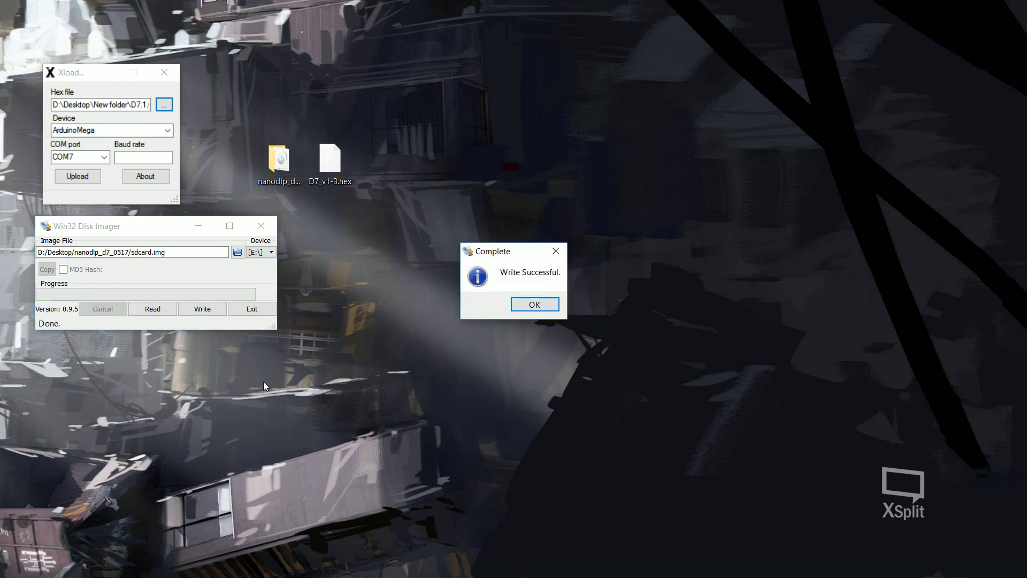
click(532, 301)
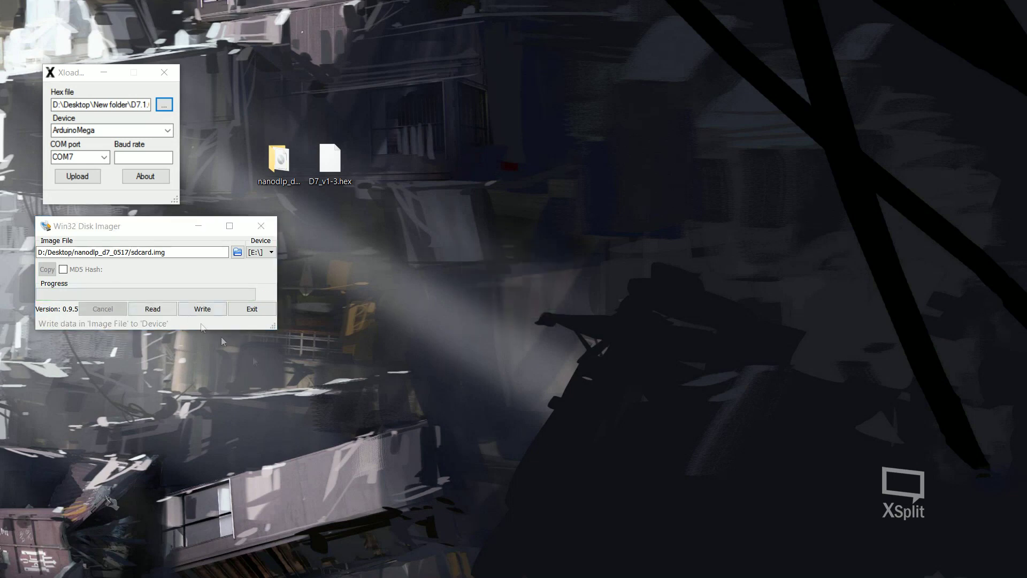
click(256, 224)
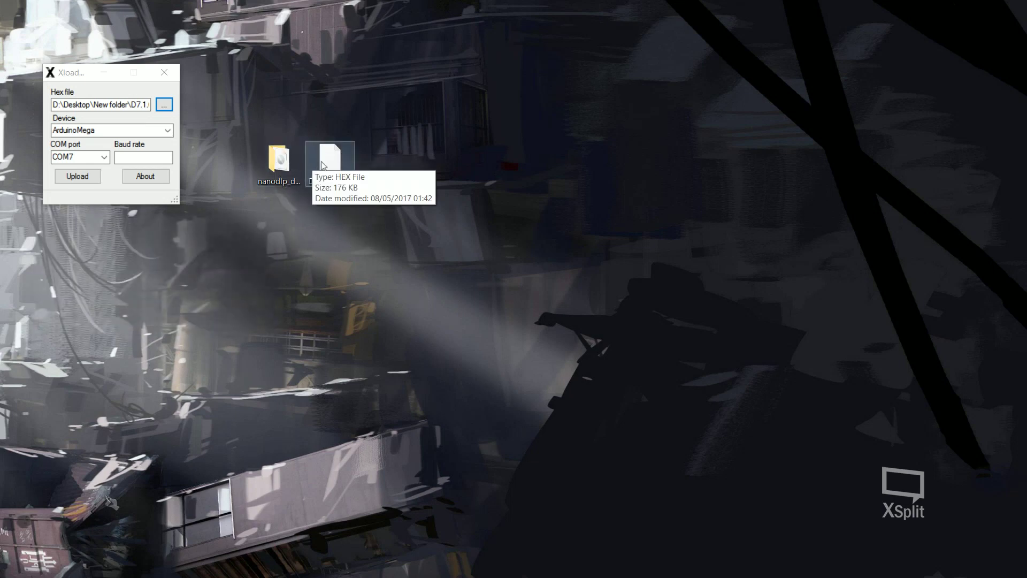
- Load D7_v1-3.hex into XLoader's Hex file field and choose Mega(ATMEGA2560) as the device
drag(324, 165, 101, 105)
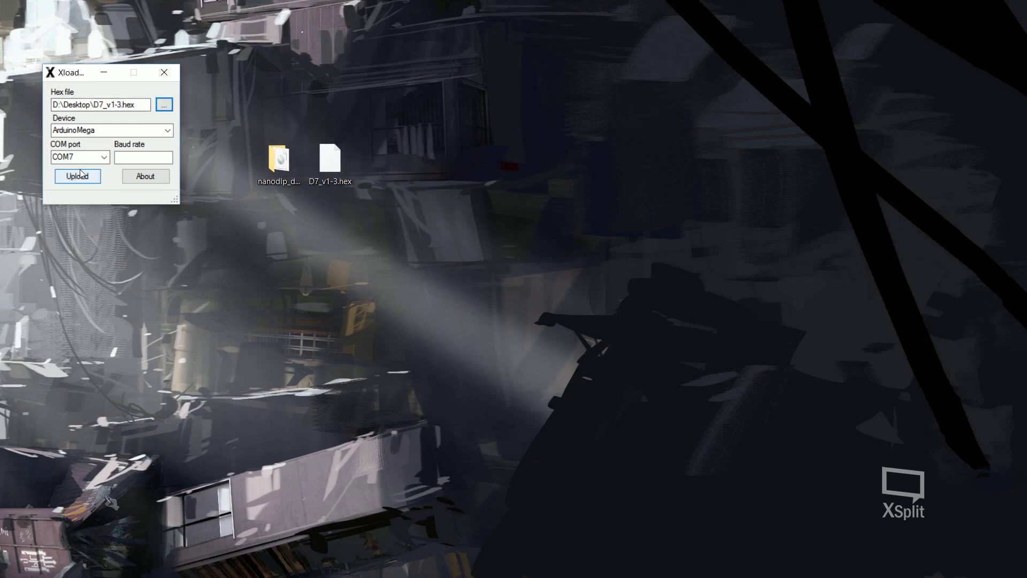
click(112, 130)
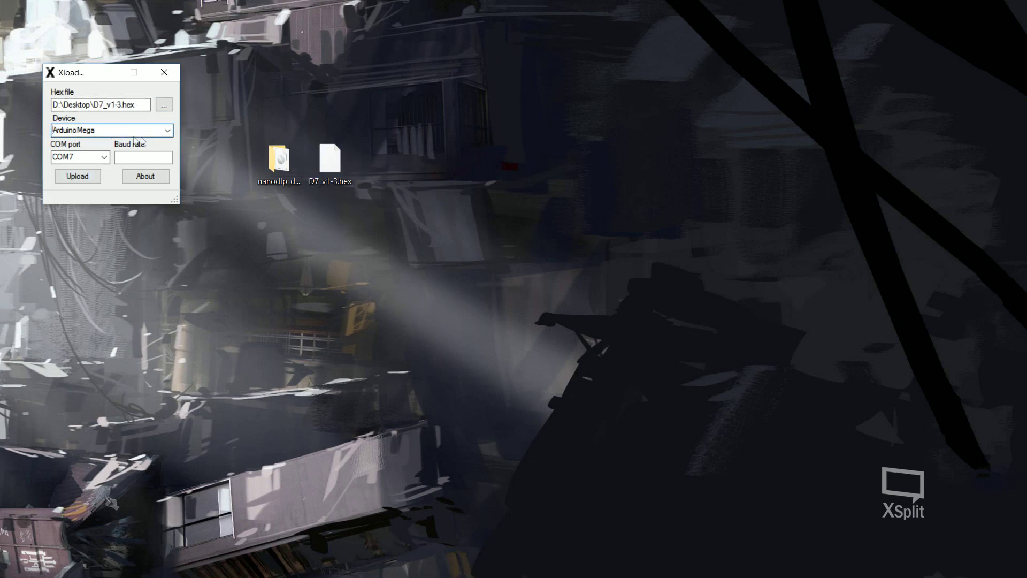
click(167, 132)
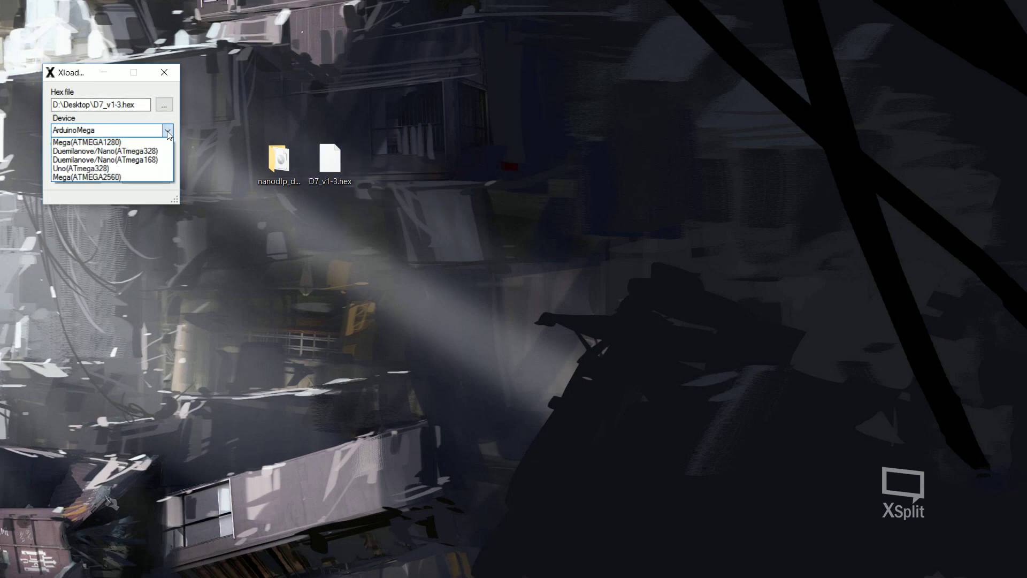
click(125, 176)
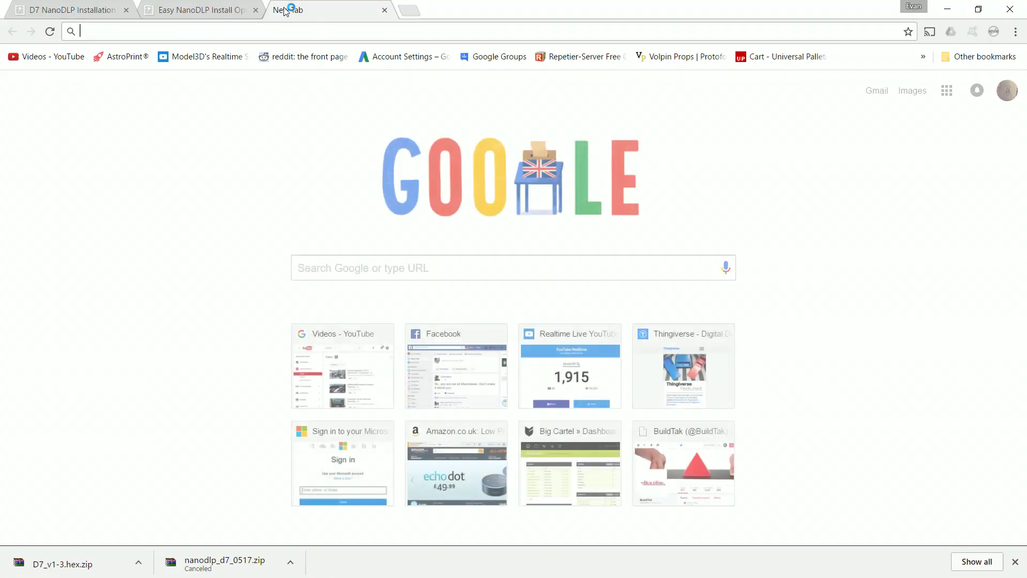
- Go to nanodlp.com/dashboard and open the first NanoDLP D7 printer's panel
text(nano)
key(Return)
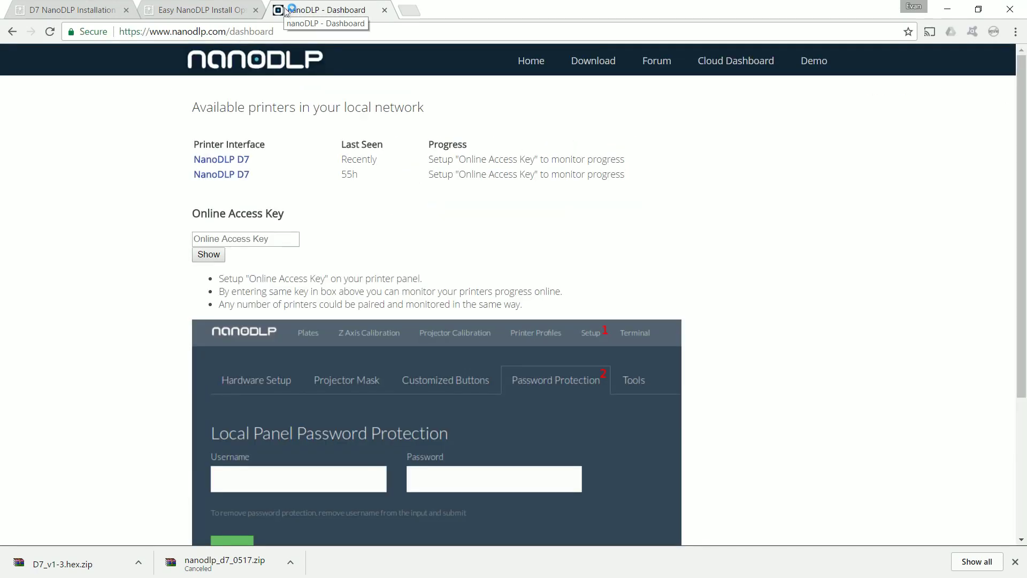
click(273, 31)
drag(274, 31, 267, 45)
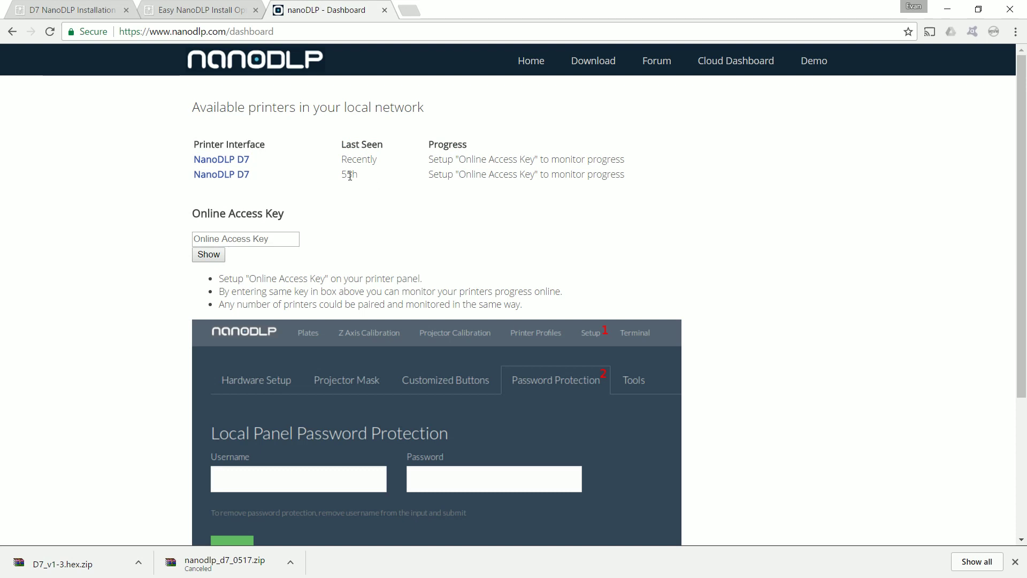
drag(350, 175, 341, 175)
click(240, 160)
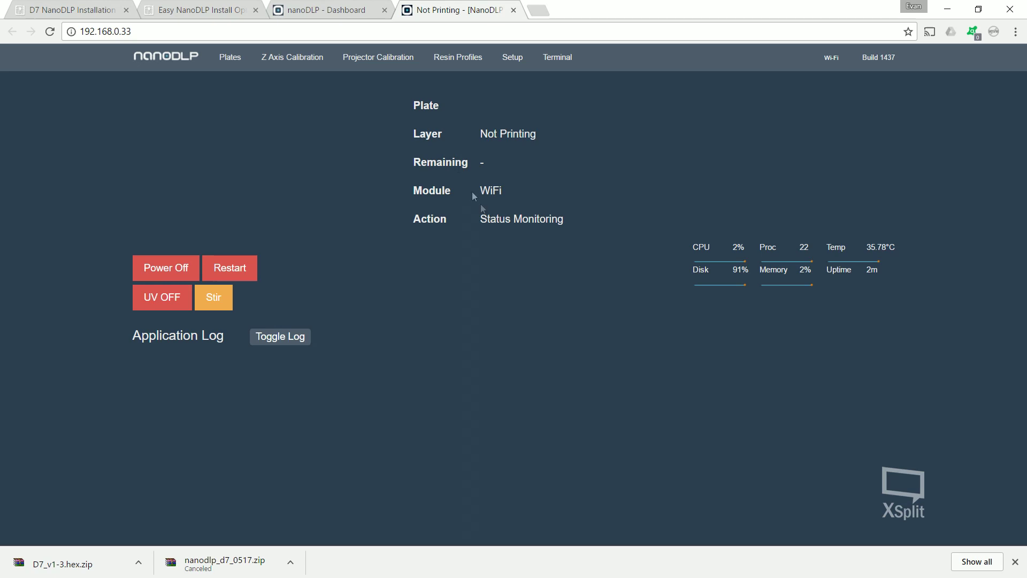
click(230, 56)
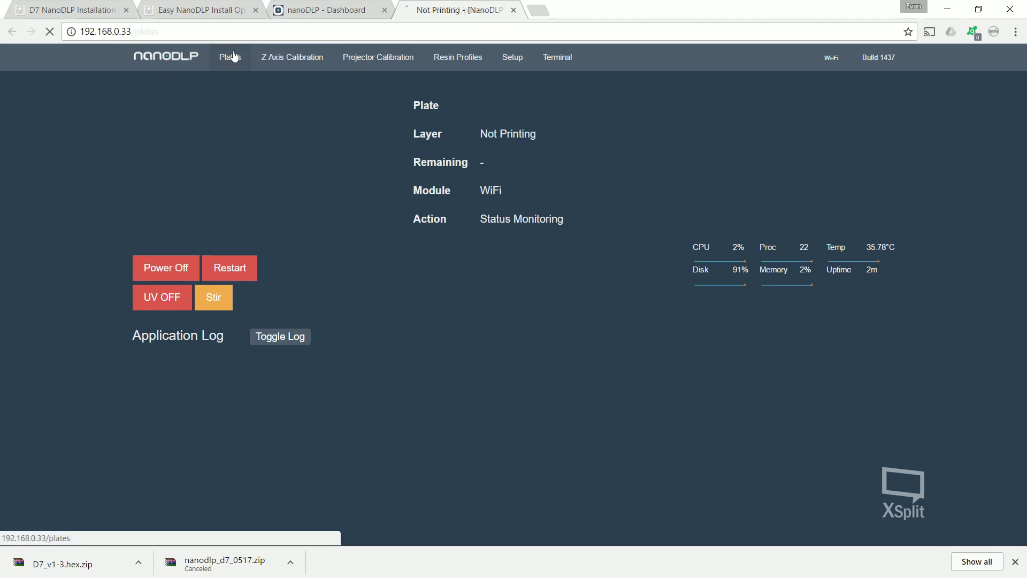
scroll(287, 61, down, 1)
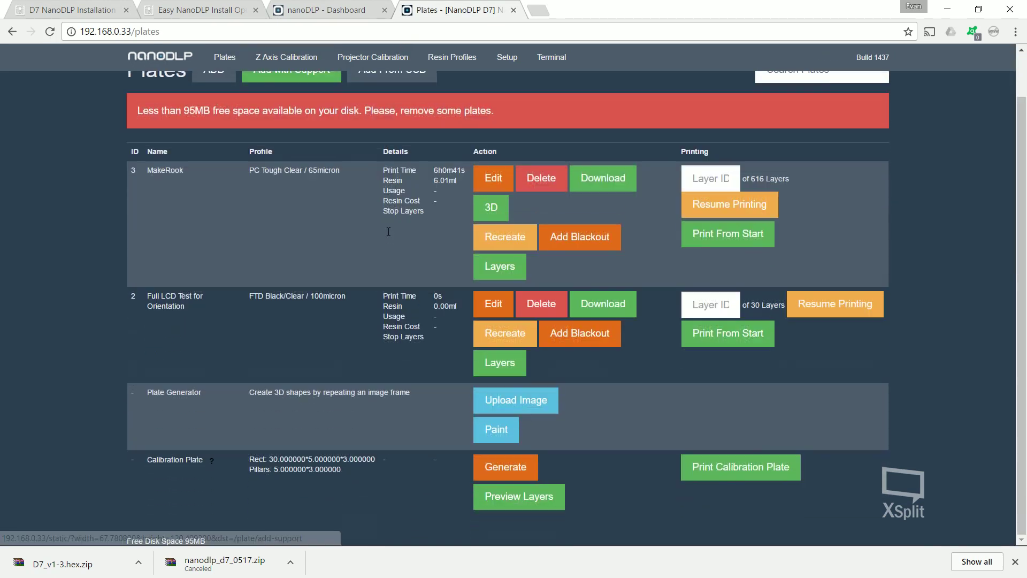
scroll(287, 61, up, 1)
click(310, 61)
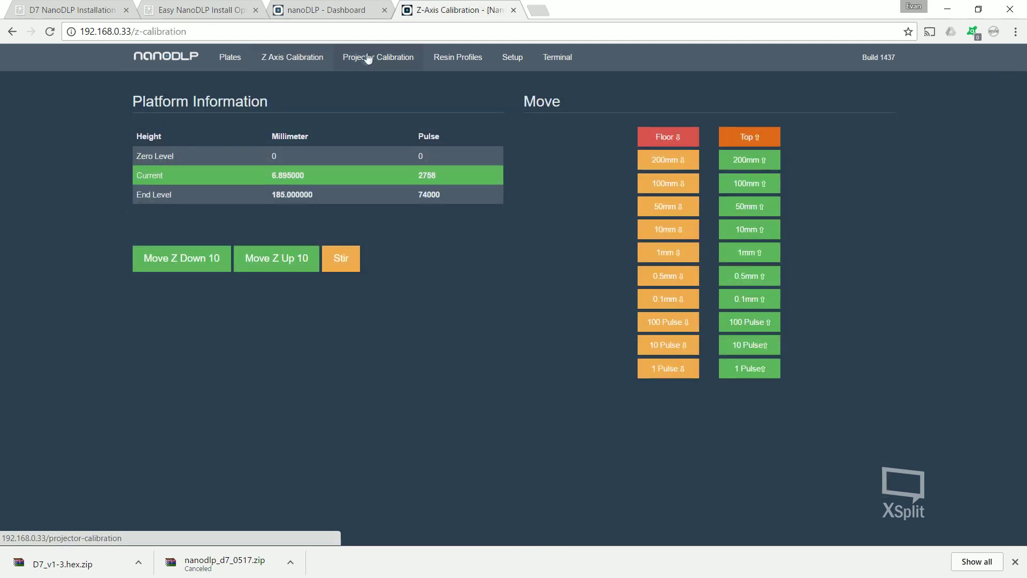
click(369, 58)
click(458, 56)
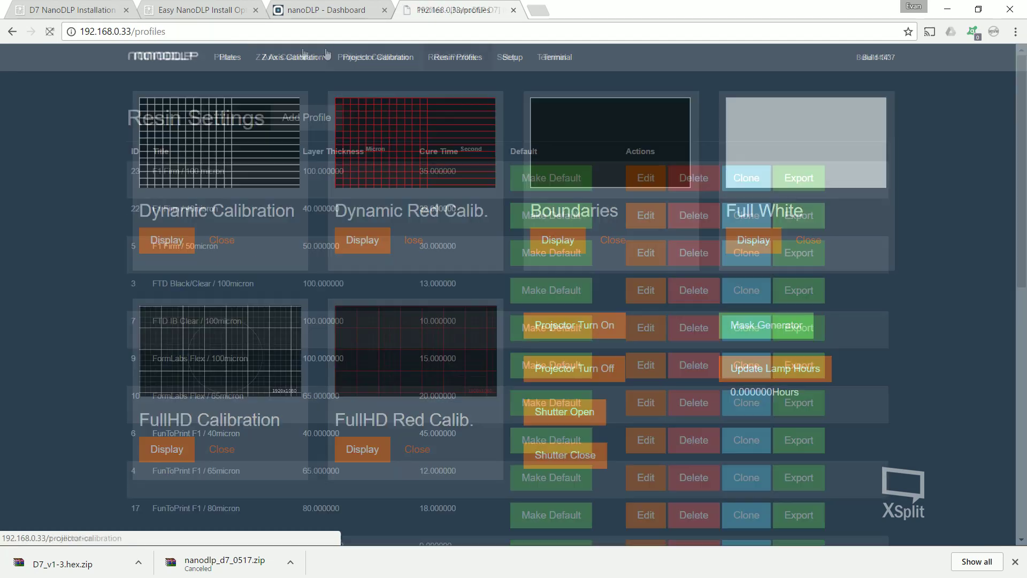
click(225, 56)
click(168, 59)
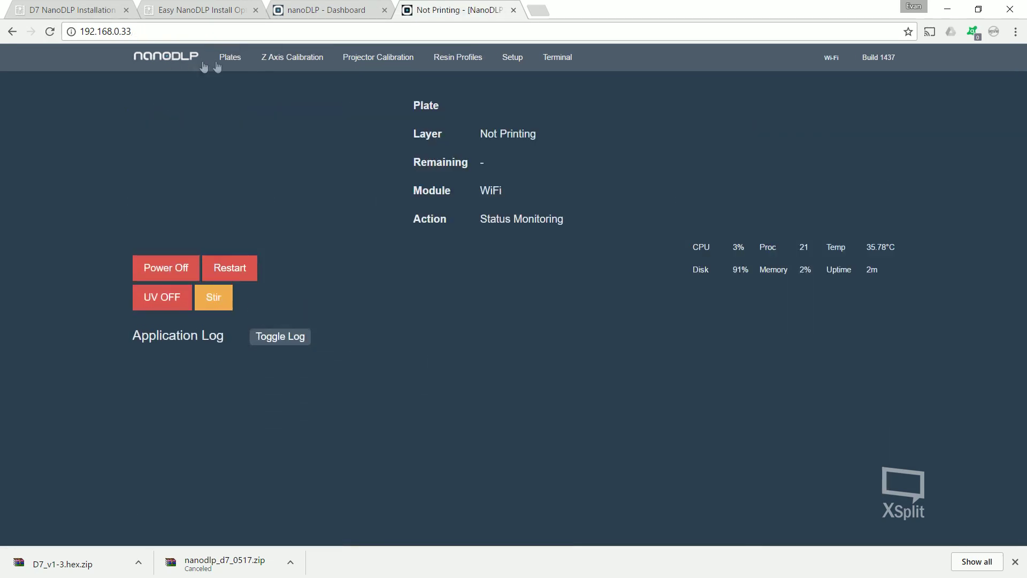
click(480, 57)
click(507, 57)
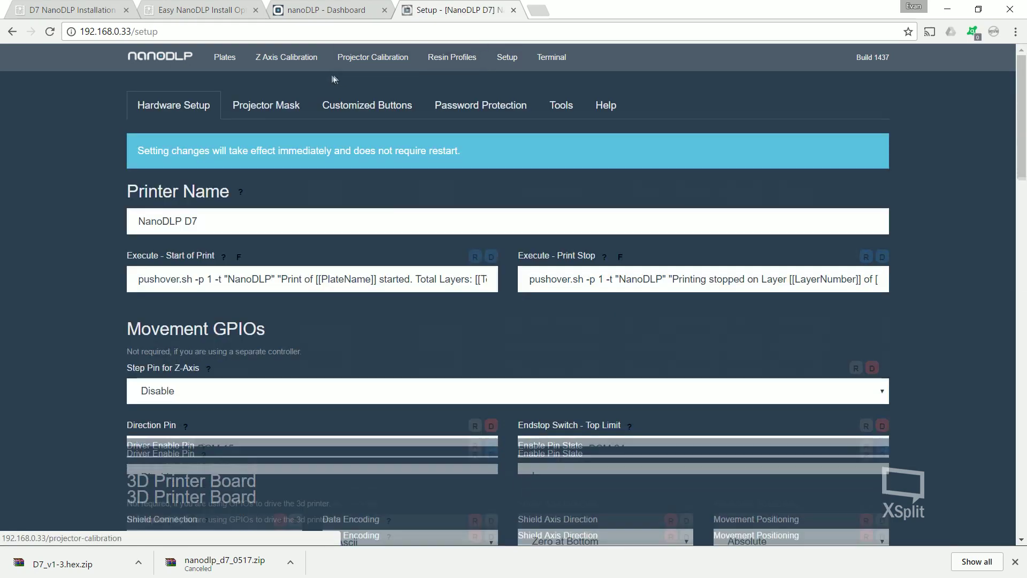
click(377, 57)
click(308, 64)
click(234, 59)
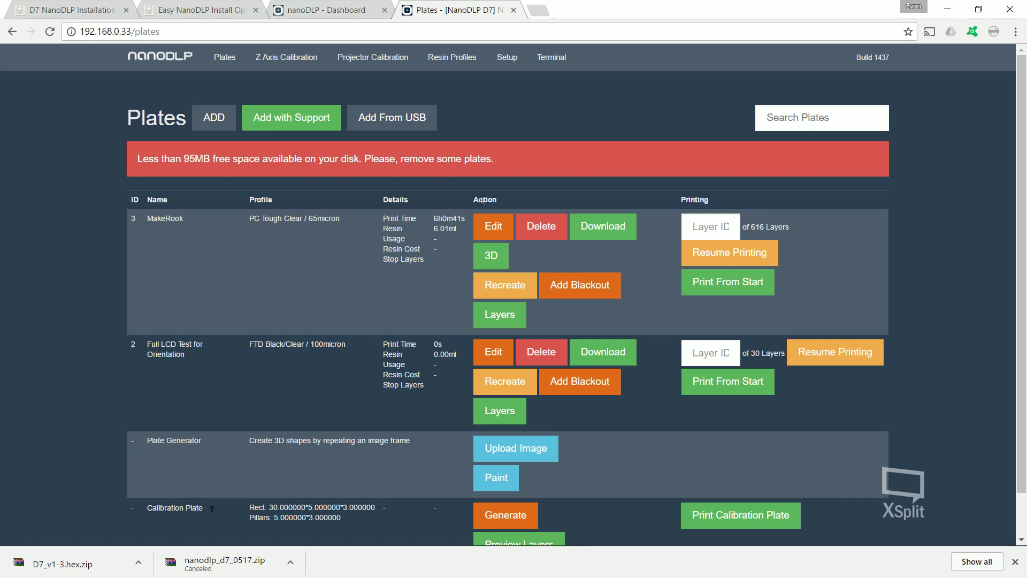
scroll(455, 176, down, 1)
scroll(750, 141, up, 1)
click(184, 53)
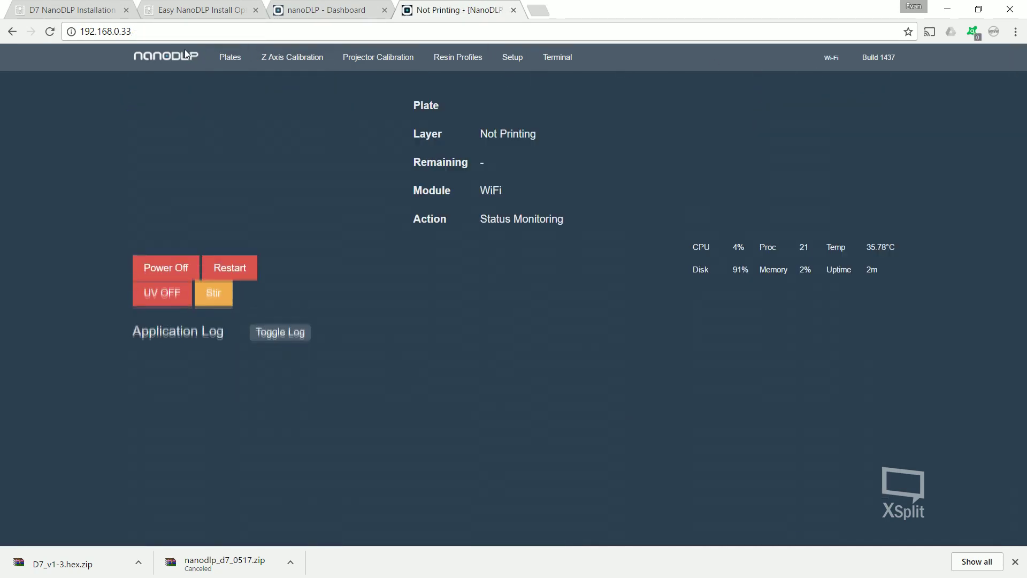
- In the WiFi settings, enter the network password for the strongest network and submit it
click(833, 58)
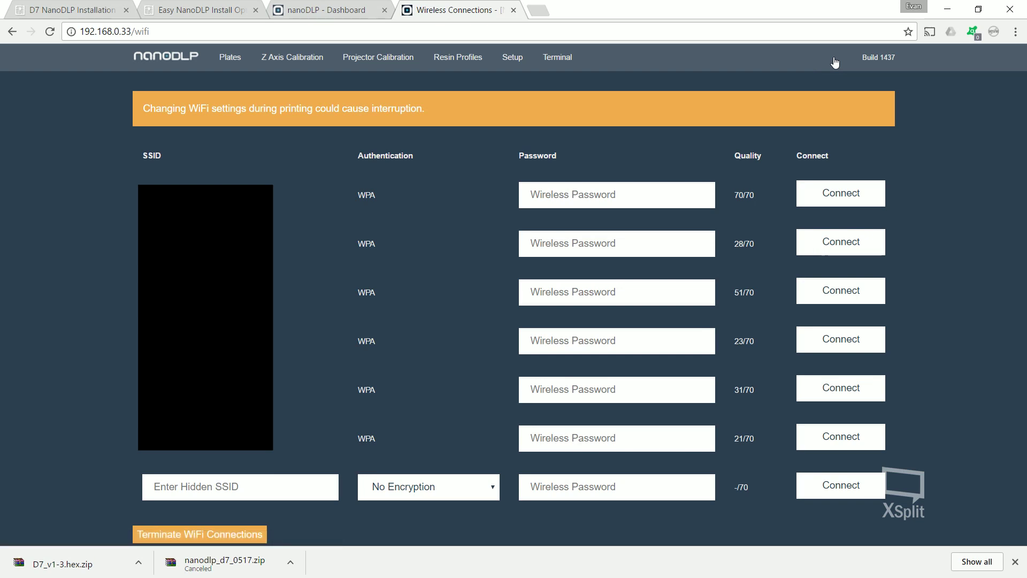
drag(570, 173, 615, 342)
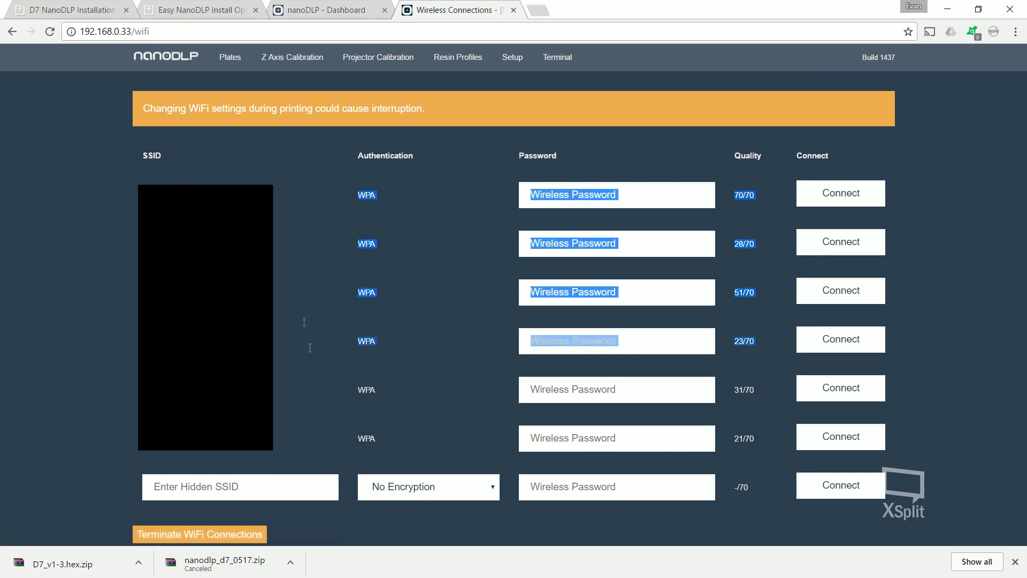
click(570, 173)
drag(571, 173, 615, 294)
click(571, 172)
click(589, 193)
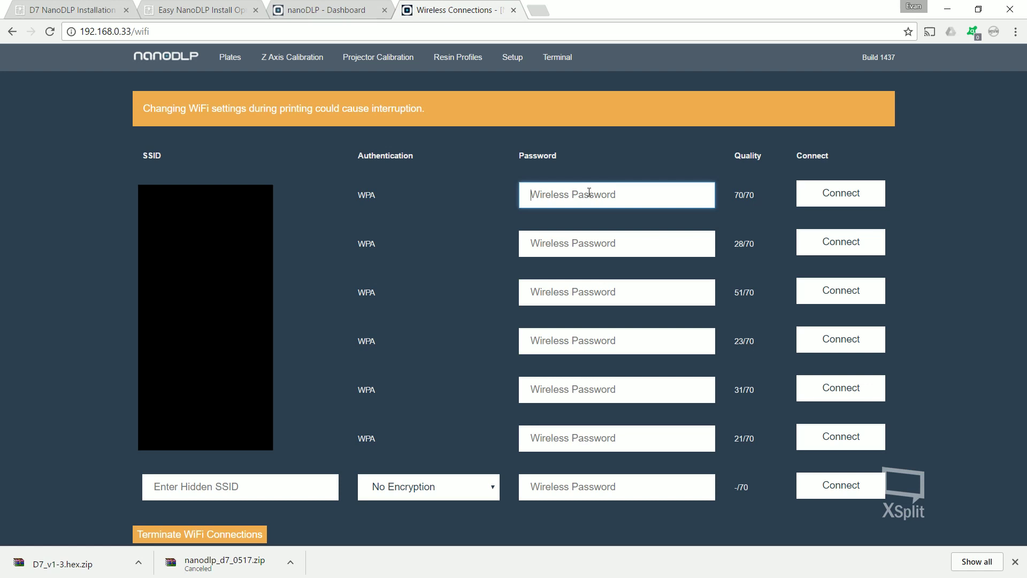
key(Return)
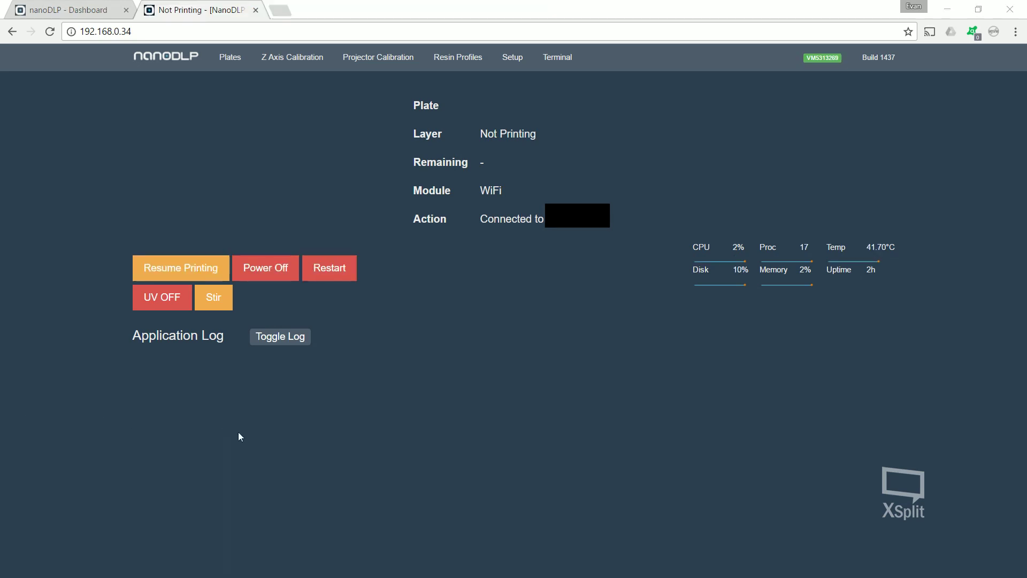
- Choose Expand Filesystem under Setup's Tools tab, then dismiss the confirmation prompt
click(506, 57)
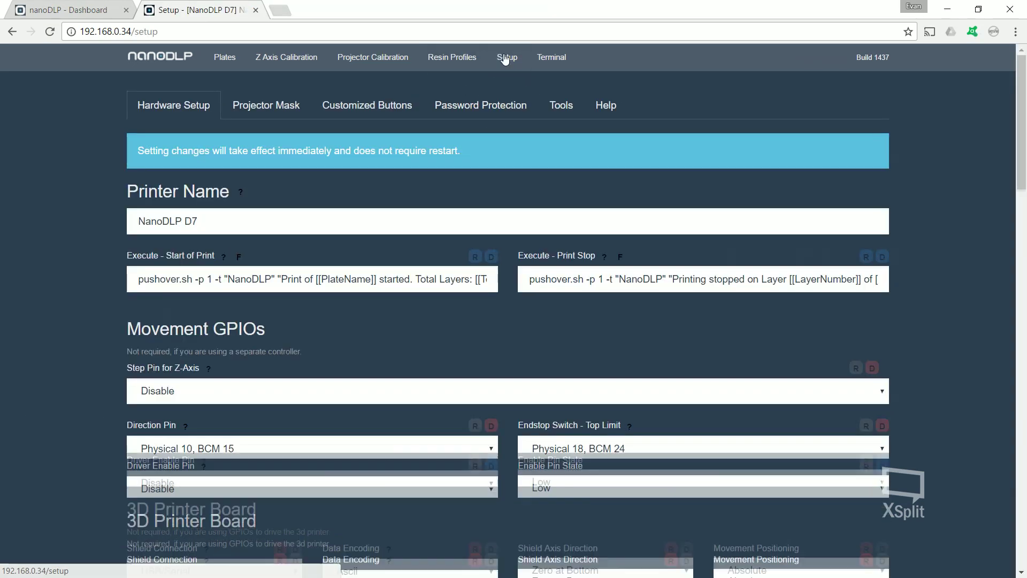
click(561, 106)
scroll(266, 316, down, 1)
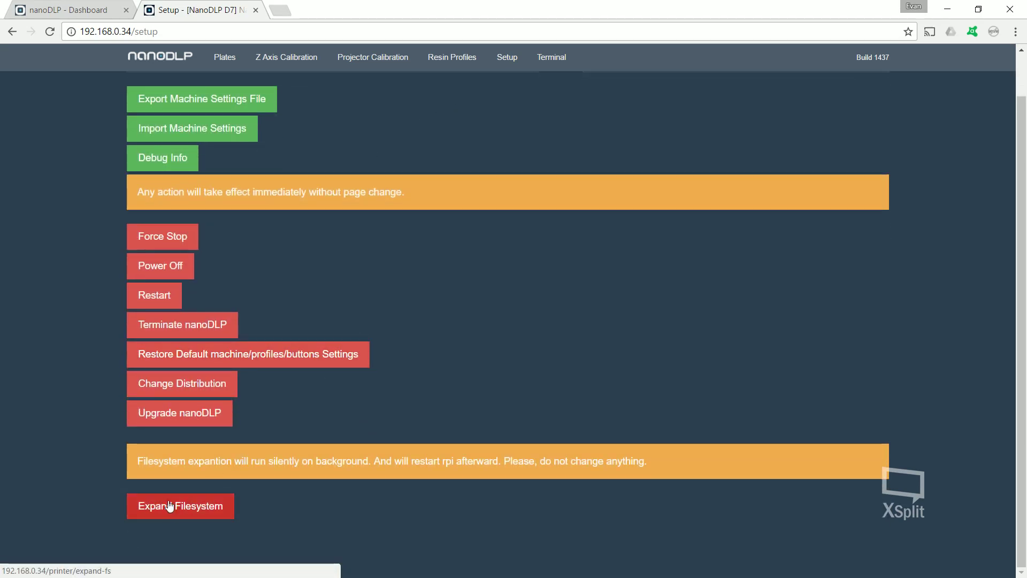
scroll(401, 407, up, 1)
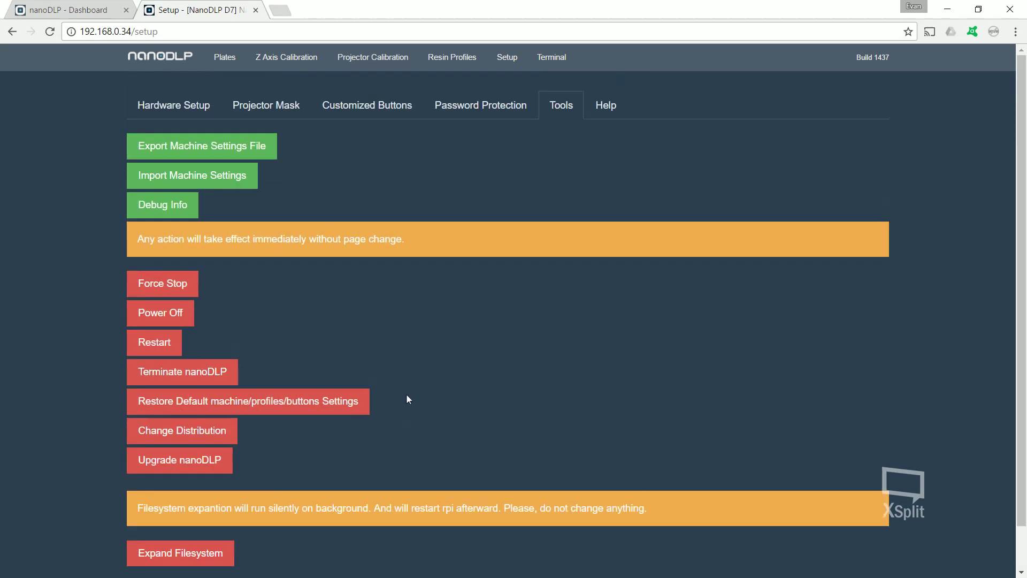
scroll(405, 399, down, 1)
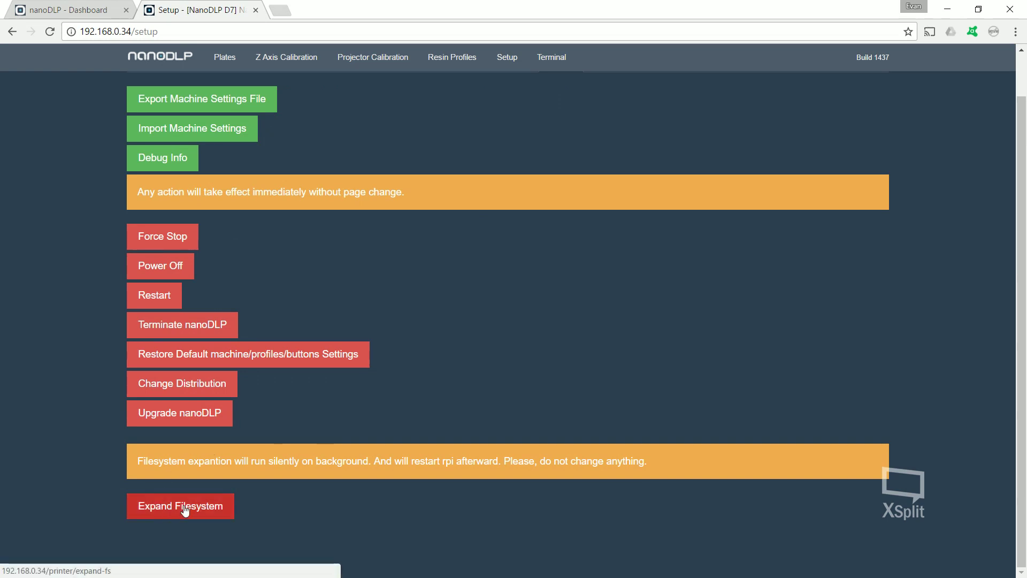
click(223, 506)
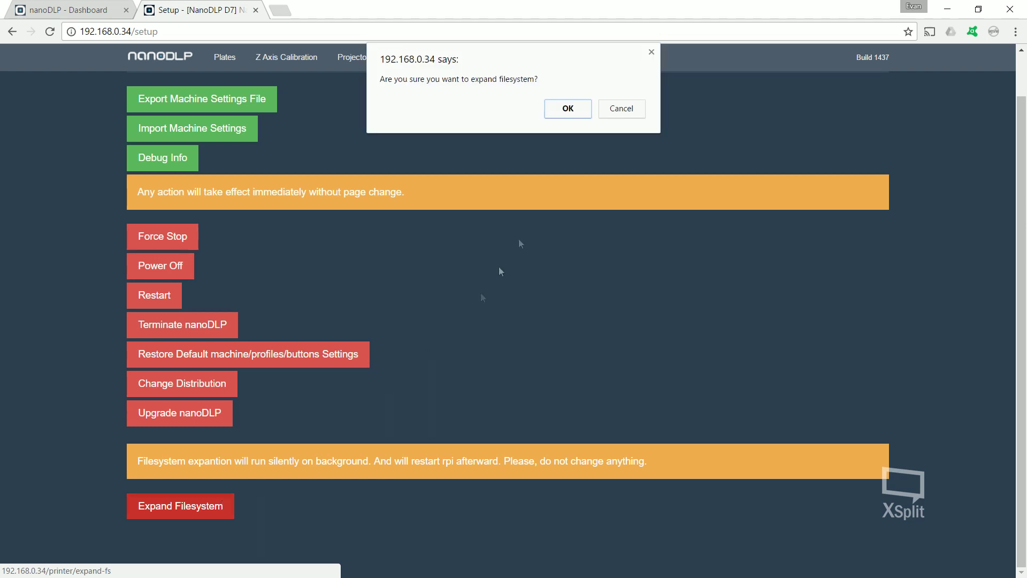
click(633, 117)
- Choose Expand Filesystem again and confirm it with OK
click(184, 506)
click(561, 107)
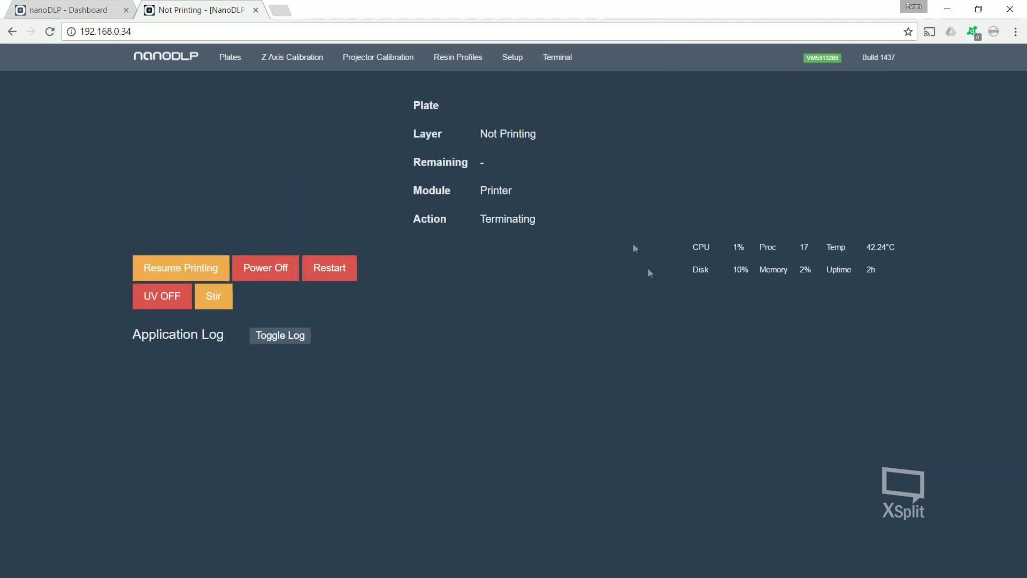